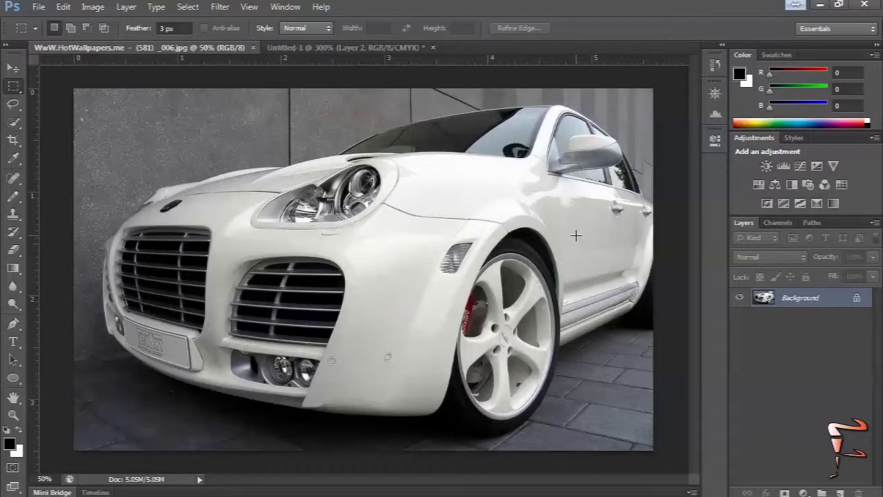
Select the Lasso Tool and show its Lasso, Polygonal Lasso and Magnetic Lasso variants
{"action": "left_click", "coordinate": [13, 109]}
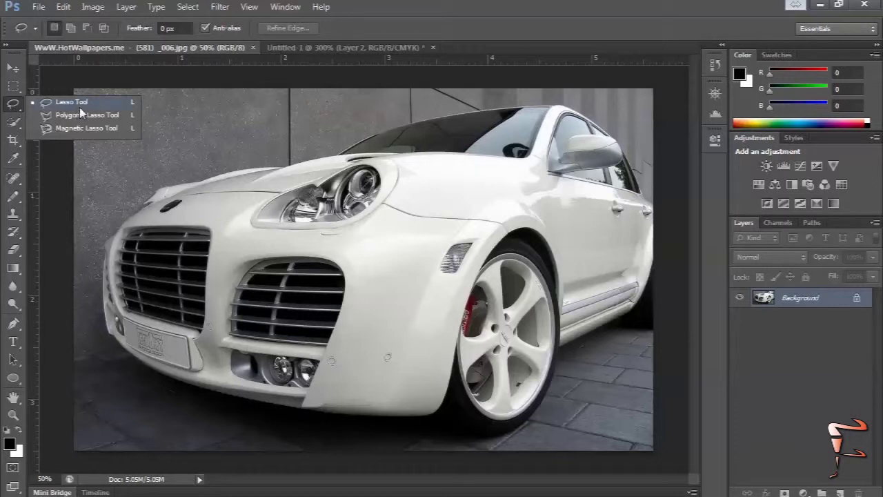
Draw a freehand lasso selection around the lower front bumper corner beside the wheel
{"action": "key", "text": "Escape"}
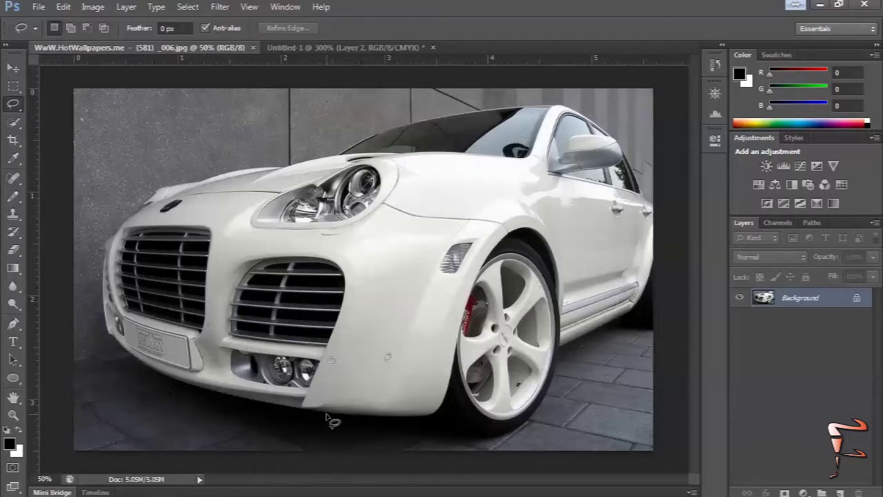
{"action": "mouse_move", "coordinate": [327, 415]}
{"action": "left_mouse_down"}
{"action": "mouse_move", "coordinate": [436, 415]}
{"action": "mouse_move", "coordinate": [460, 379]}
{"action": "mouse_move", "coordinate": [463, 350]}
{"action": "mouse_move", "coordinate": [385, 364]}
{"action": "mouse_move", "coordinate": [305, 414]}
{"action": "mouse_move", "coordinate": [332, 417]}
{"action": "left_mouse_up"}
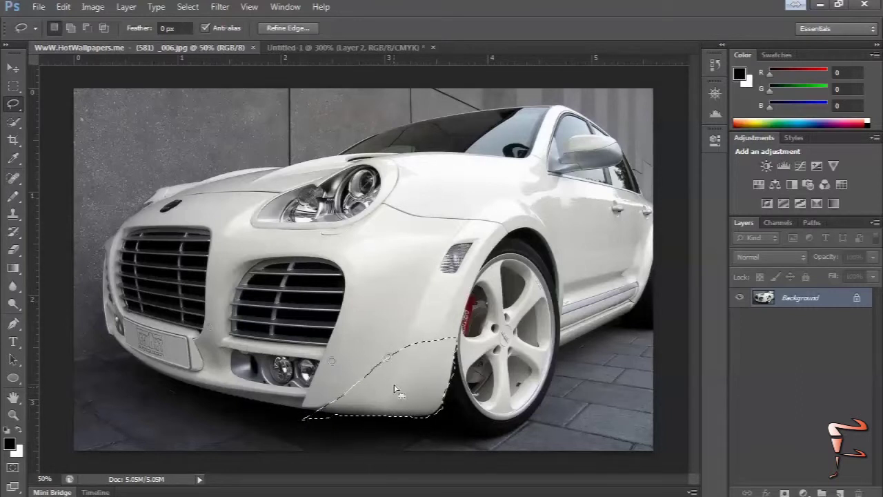
Zoom in on the front wheel and bring its hub into view
{"action": "key", "text": "z"}
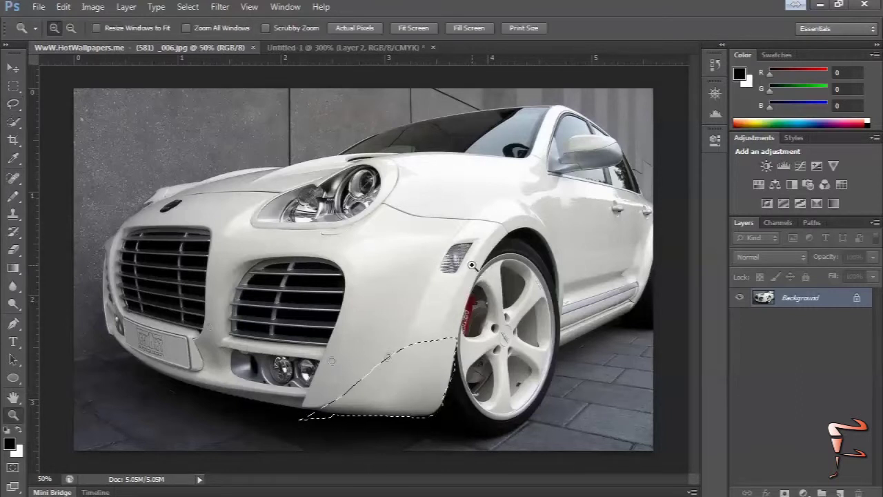
{"action": "left_click", "coordinate": [483, 282]}
{"action": "left_click", "coordinate": [483, 282]}
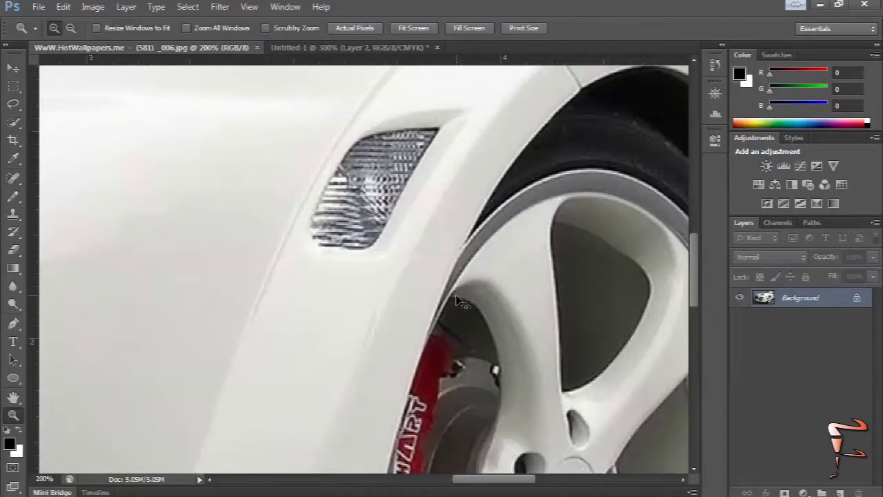
{"action": "left_click_drag", "start_coordinate": [499, 333], "coordinate": [334, 188]}
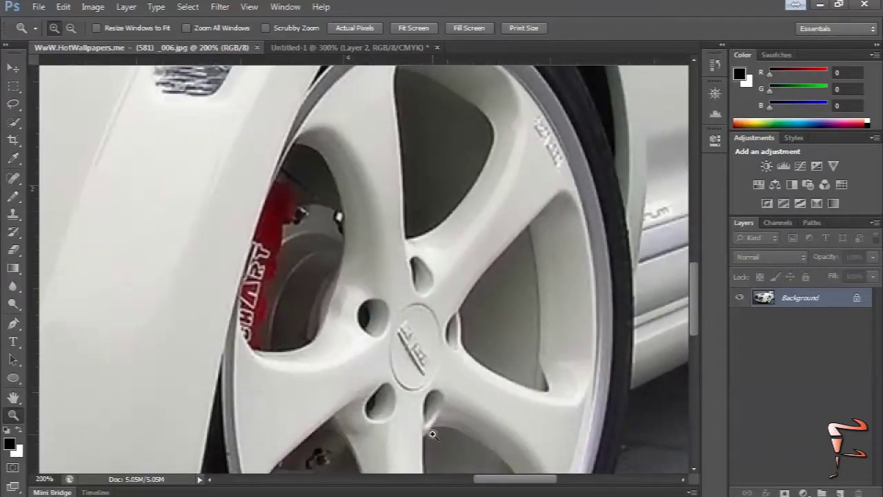
Trace a freehand Lasso outline around the wheel's centre cap
{"action": "right_click", "coordinate": [22, 112]}
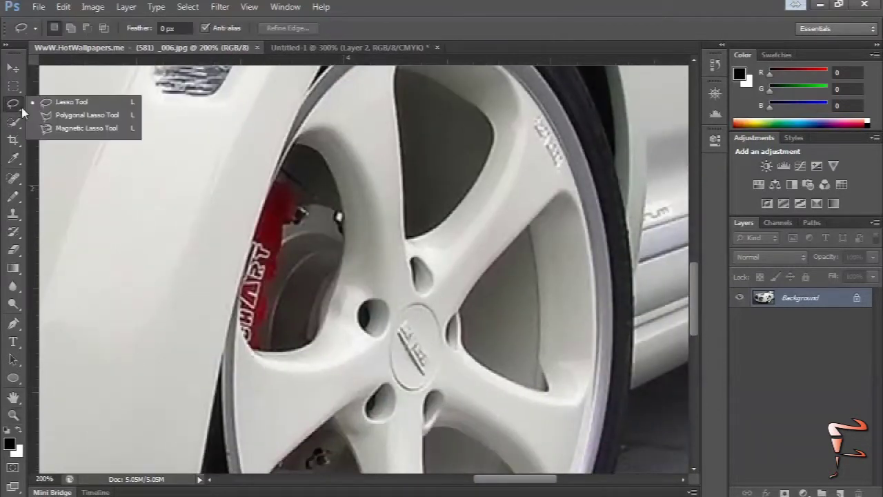
{"action": "left_click", "coordinate": [81, 103]}
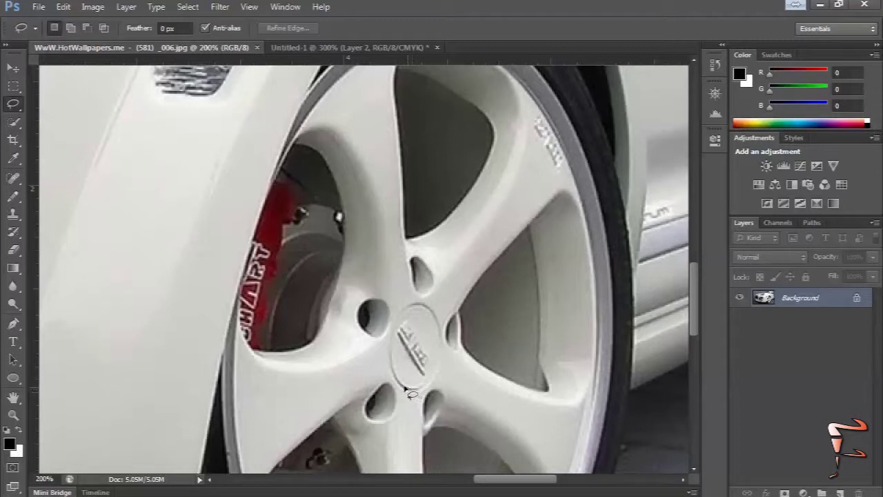
{"action": "mouse_move", "coordinate": [394, 372]}
{"action": "left_mouse_down"}
{"action": "mouse_move", "coordinate": [399, 321]}
{"action": "mouse_move", "coordinate": [439, 330]}
{"action": "mouse_move", "coordinate": [414, 392]}
{"action": "left_mouse_up"}
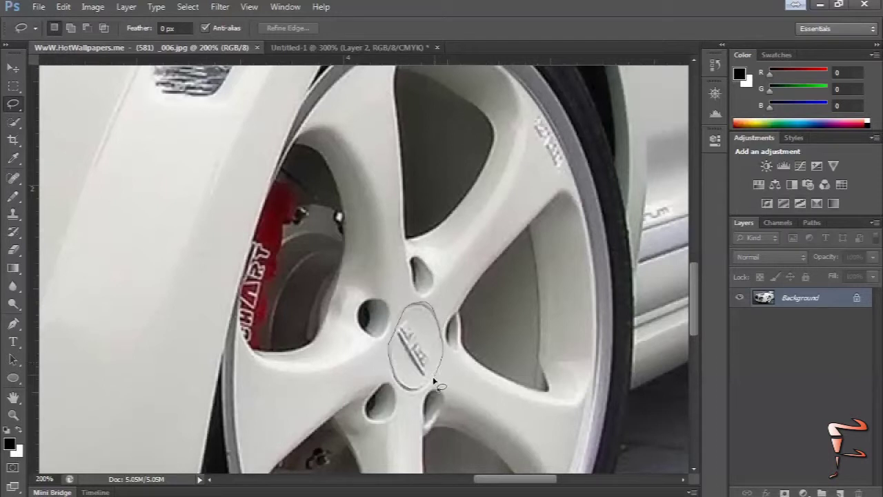
{"action": "left_click_drag", "start_coordinate": [413, 392], "coordinate": [416, 395]}
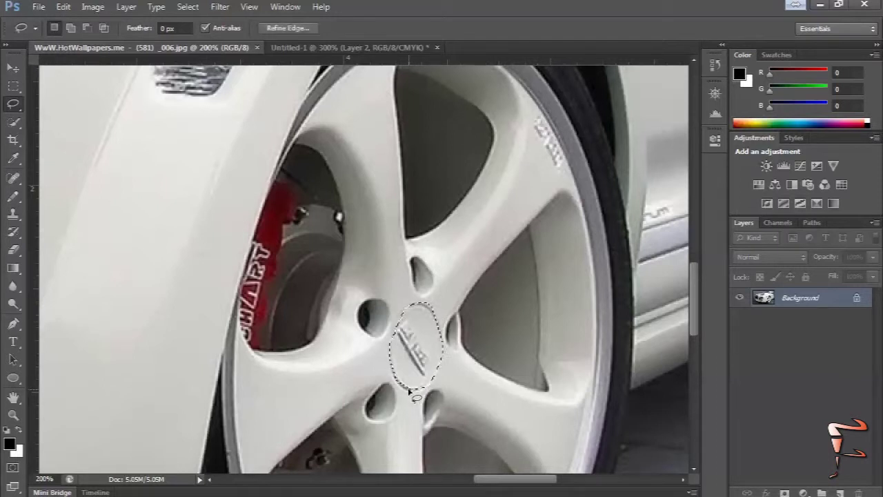
Inspect the centre cap selection at 400%, then return to 100%
{"action": "key", "text": "z"}
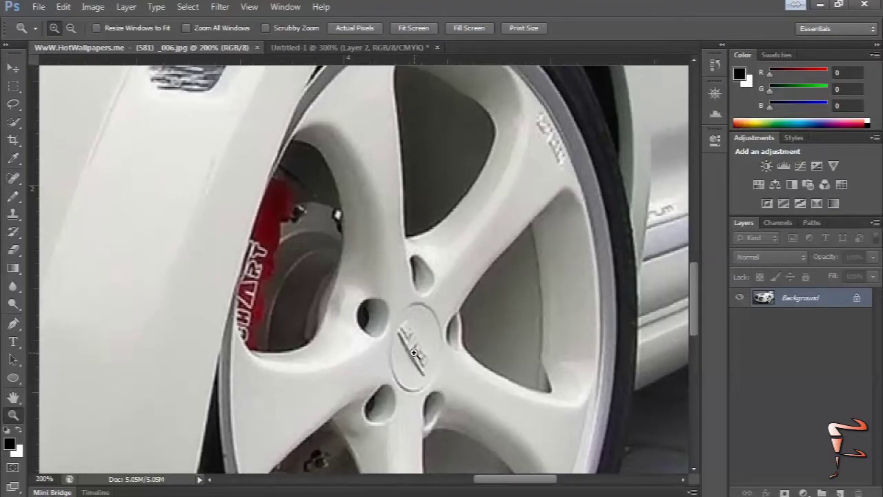
{"action": "left_click", "coordinate": [414, 356]}
{"action": "left_click", "coordinate": [414, 354]}
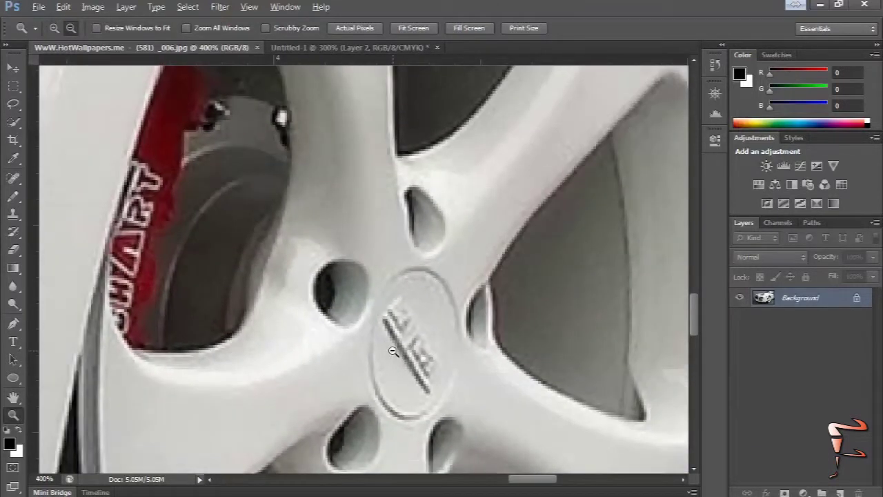
{"action": "left_click", "coordinate": [393, 350], "text": "alt"}
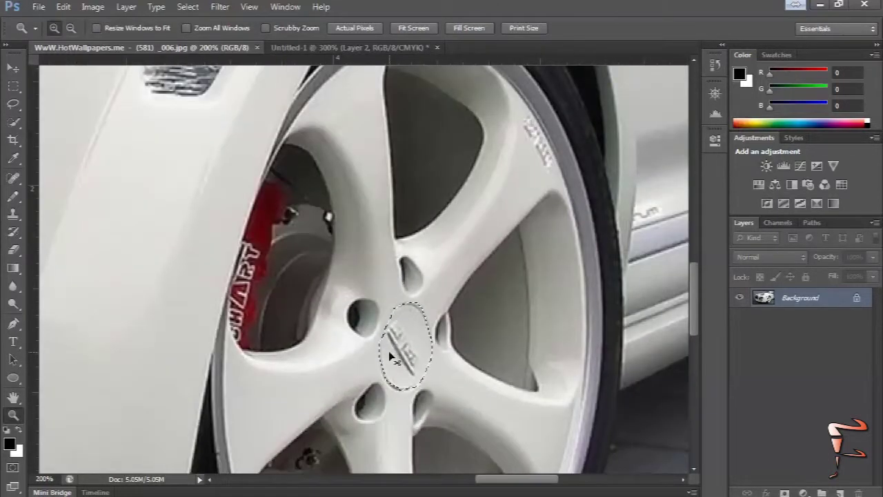
{"action": "left_click", "coordinate": [343, 376], "text": "alt"}
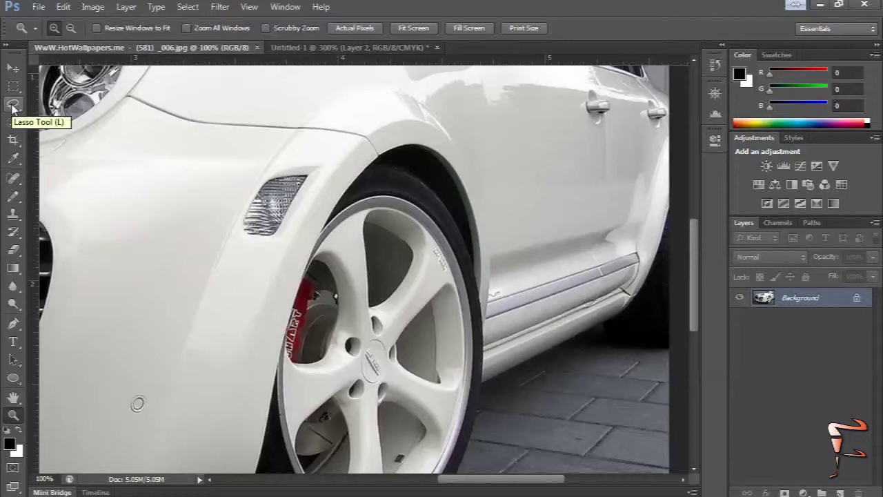
Switch to the Polygonal Lasso Tool and zoom to 300% on the brake caliper
{"action": "left_click_drag", "start_coordinate": [13, 107], "coordinate": [58, 119]}
{"action": "left_click", "coordinate": [58, 116]}
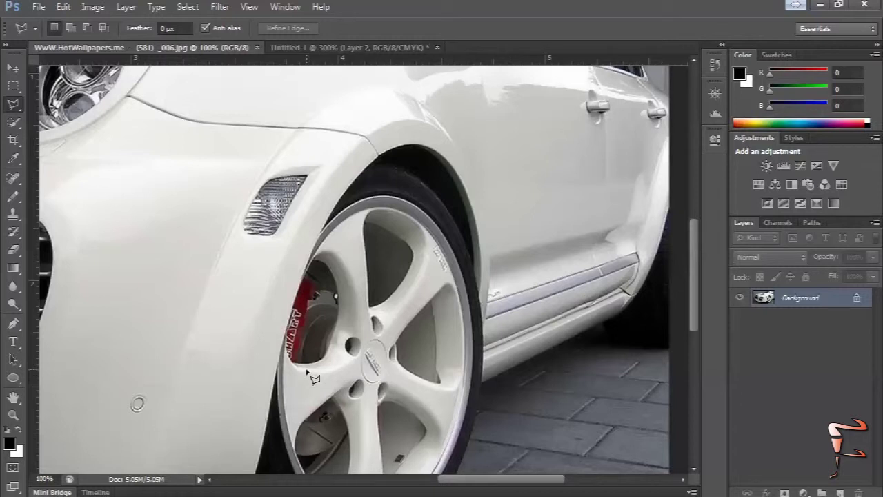
{"action": "key", "text": "z"}
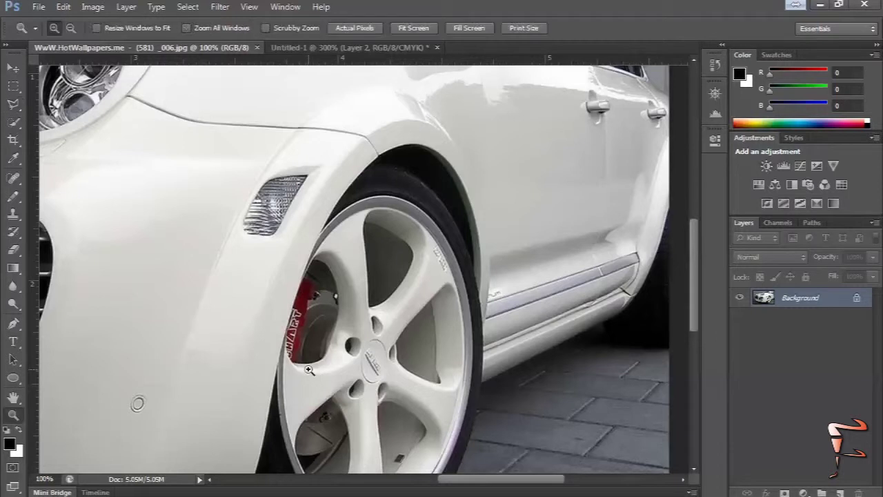
{"action": "left_click", "coordinate": [309, 365]}
{"action": "left_click", "coordinate": [111, 187]}
{"action": "left_click", "coordinate": [13, 103]}
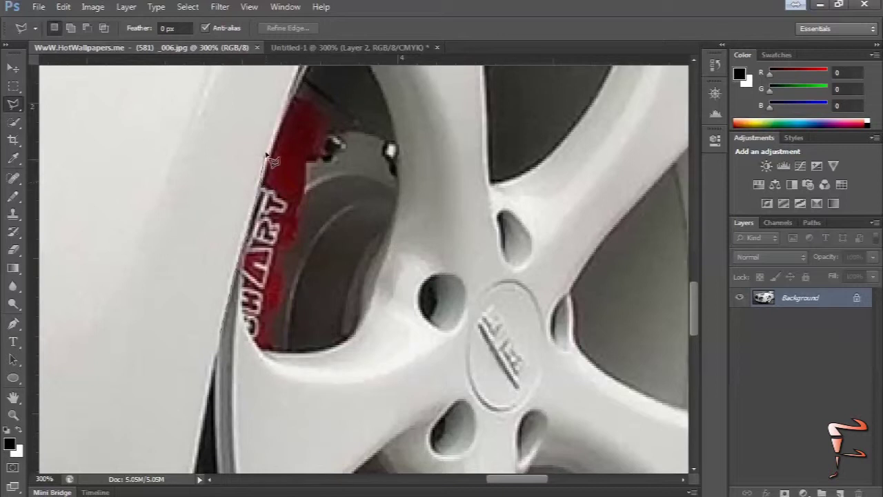
Try a polygonal selection along the caliper edge, then deselect it
{"action": "left_click_drag", "start_coordinate": [279, 159], "coordinate": [237, 252]}
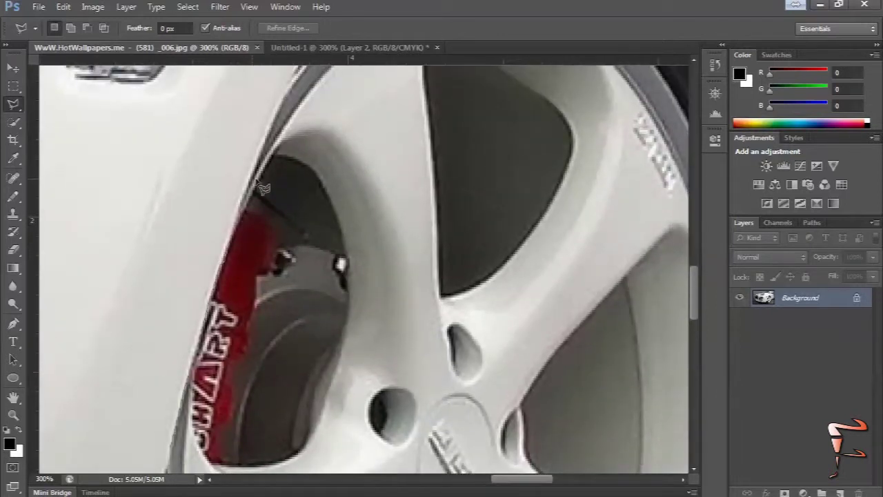
{"action": "left_click", "coordinate": [279, 142]}
{"action": "left_click", "coordinate": [276, 419]}
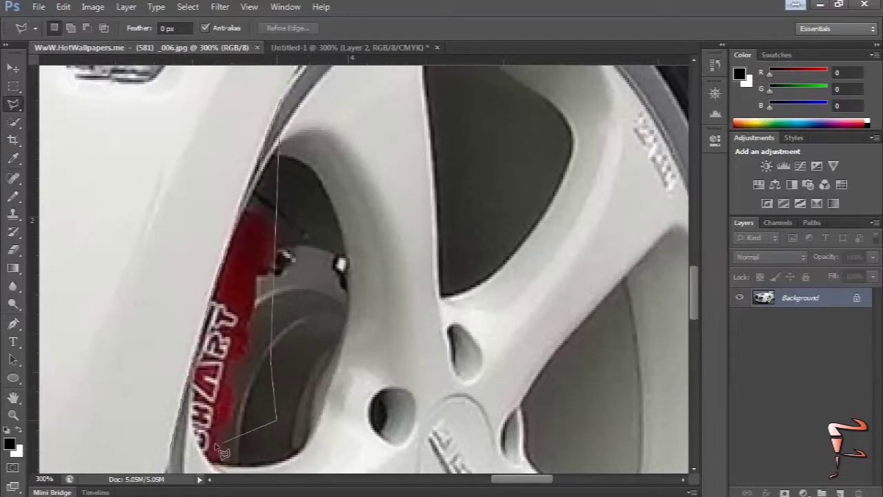
{"action": "double_click", "coordinate": [172, 450]}
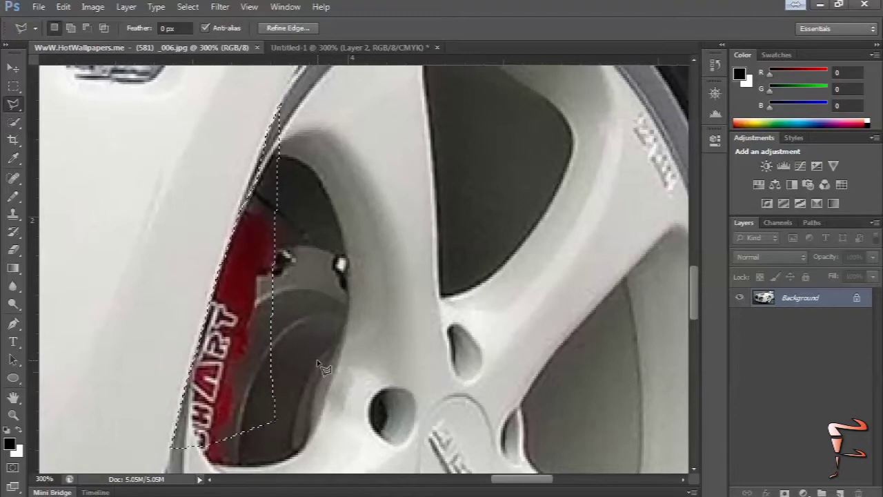
{"action": "key", "text": "ctrl+d"}
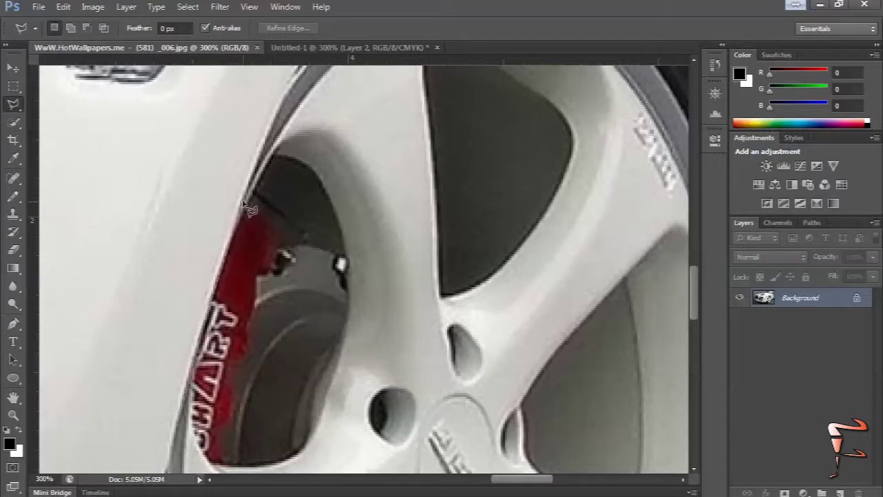
Outline the wheel opening around the red brake caliper with straight-edged corner points
{"action": "left_click", "coordinate": [261, 155]}
{"action": "left_click", "coordinate": [283, 132]}
{"action": "left_click", "coordinate": [401, 187]}
{"action": "left_click", "coordinate": [477, 448]}
{"action": "left_click", "coordinate": [373, 442]}
{"action": "double_click", "coordinate": [331, 448]}
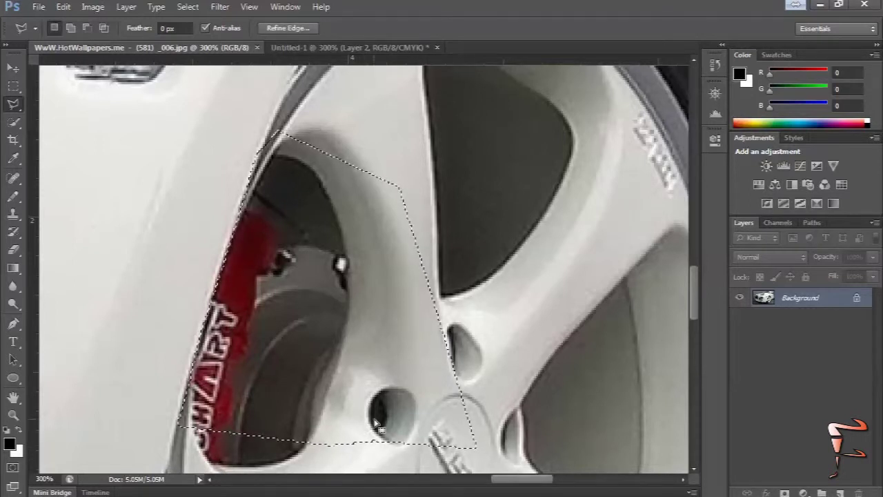
Pan the view down to the lower part of the front wheel
{"action": "left_click_drag", "start_coordinate": [358, 414], "coordinate": [176, 131]}
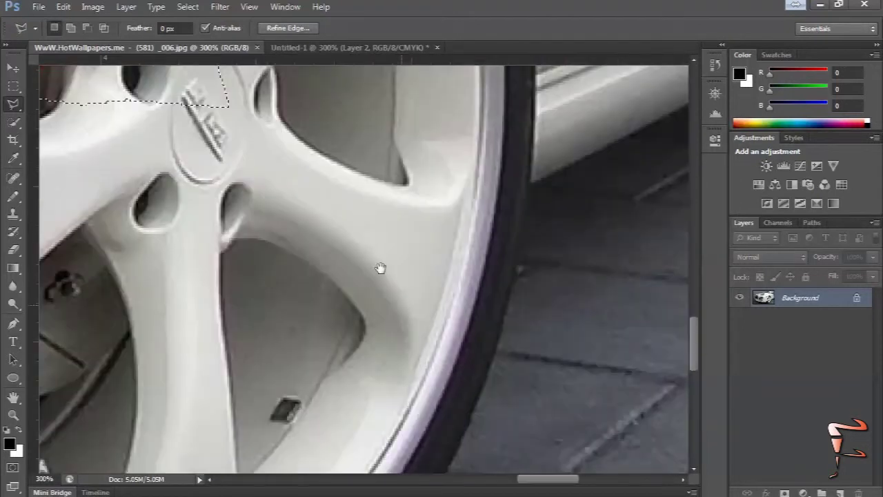
{"action": "left_click_drag", "start_coordinate": [380, 268], "coordinate": [483, 236]}
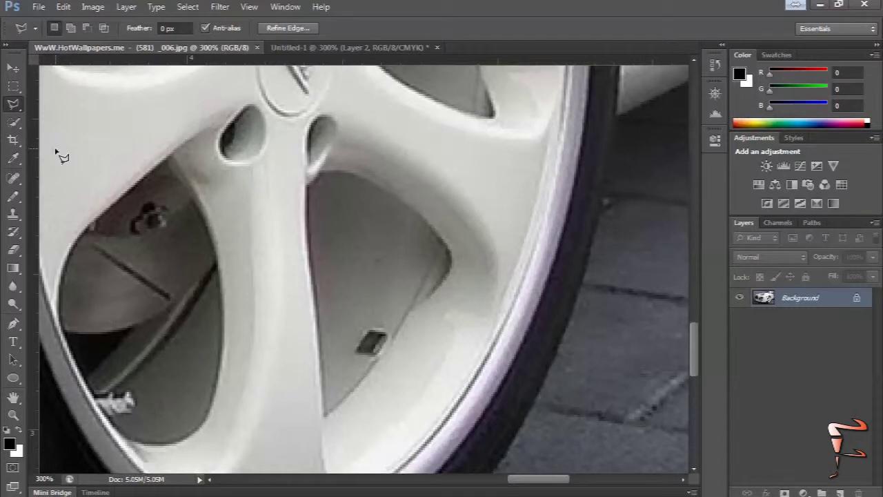
{"action": "right_click", "coordinate": [23, 103]}
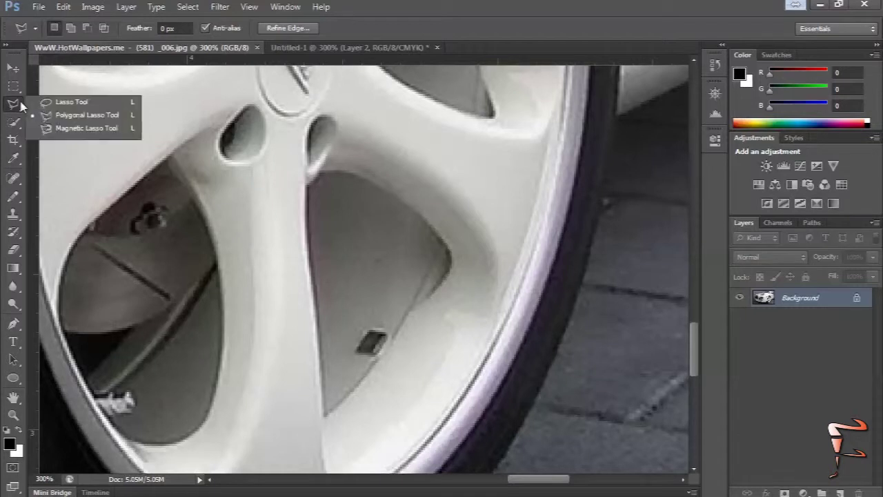
Choose the Magnetic Lasso Tool, set to width 10 px, contrast 10% and frequency 57
{"action": "left_click", "coordinate": [117, 133]}
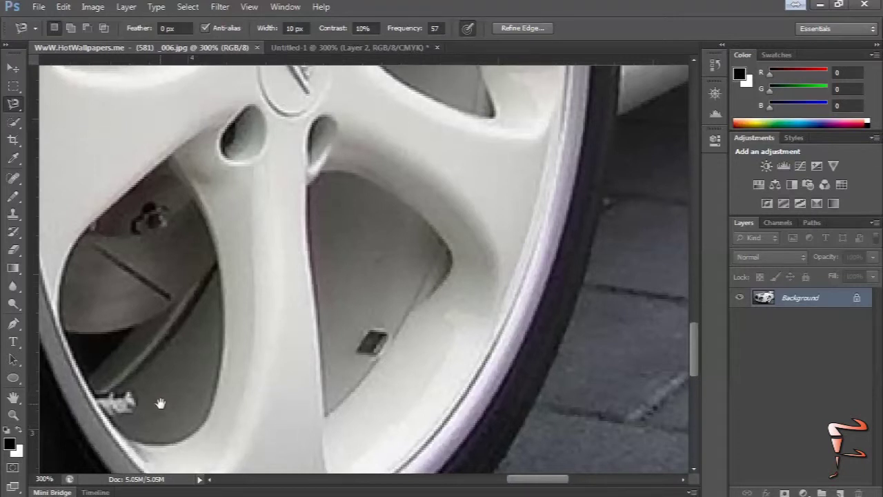
Trace a Magnetic Lasso selection around the dark opening between the lower-left spokes
{"action": "left_click_drag", "start_coordinate": [163, 407], "coordinate": [283, 332]}
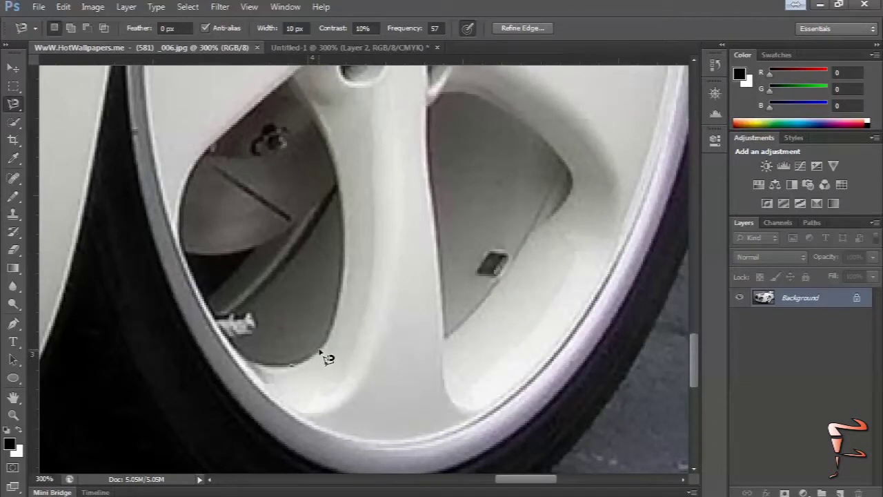
{"action": "left_click", "coordinate": [319, 352]}
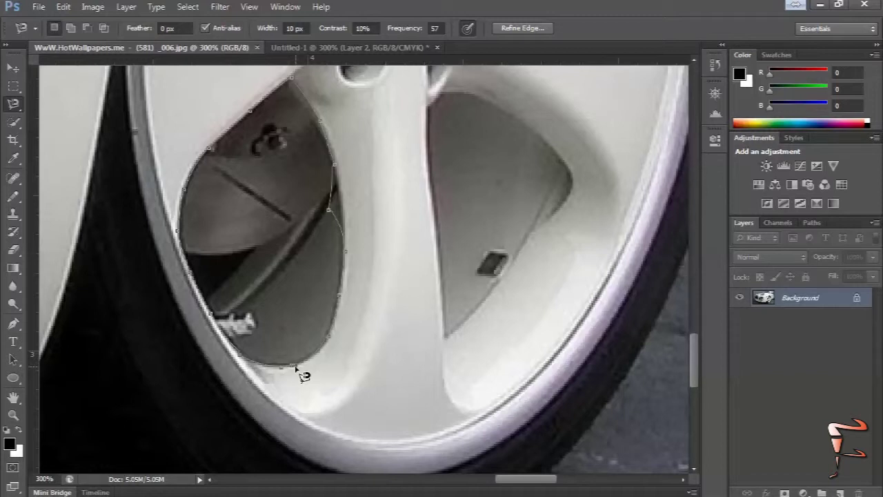
{"action": "left_click", "coordinate": [315, 359]}
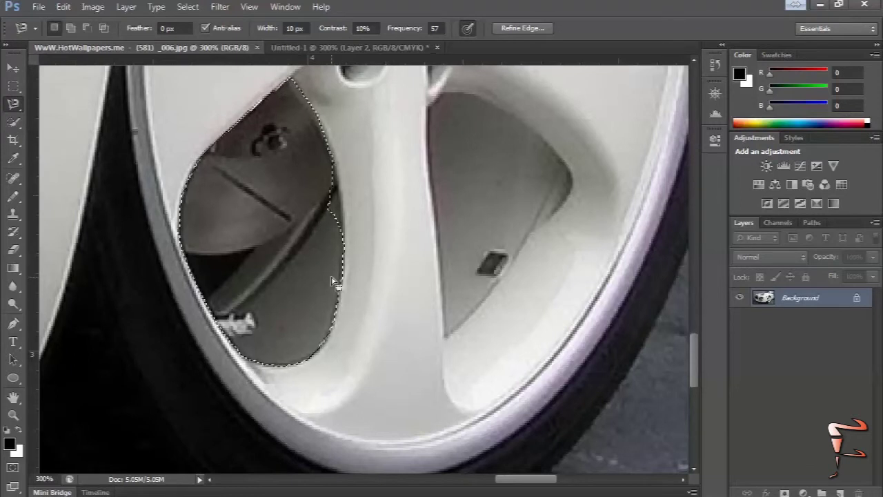
Zoom out to the car front, then zoom to 200% around the grille
{"action": "key", "text": "z"}
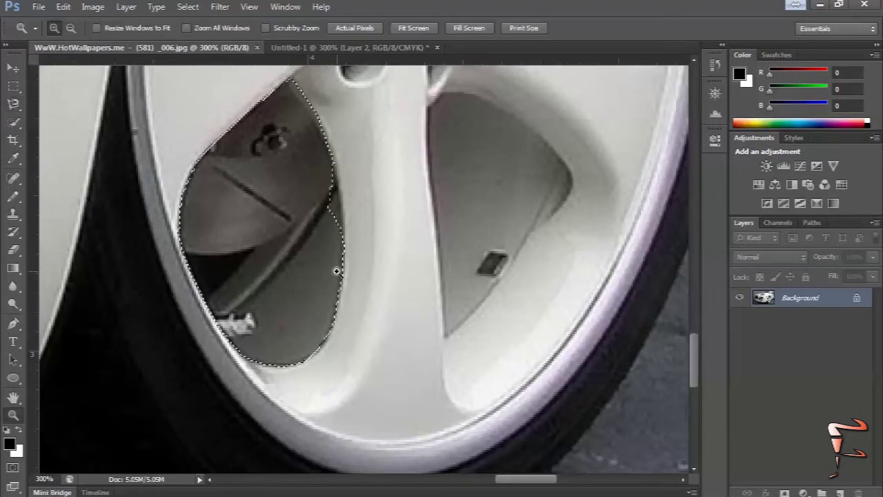
{"action": "left_click", "coordinate": [321, 286], "text": "alt"}
{"action": "left_click", "coordinate": [322, 285], "text": "alt"}
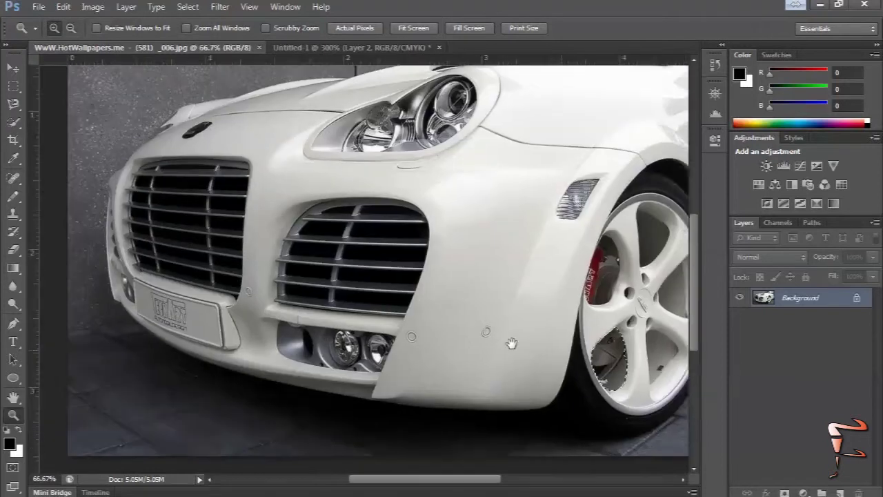
{"action": "left_click_drag", "start_coordinate": [512, 343], "coordinate": [540, 346]}
{"action": "left_click", "coordinate": [263, 168]}
{"action": "left_click", "coordinate": [262, 168]}
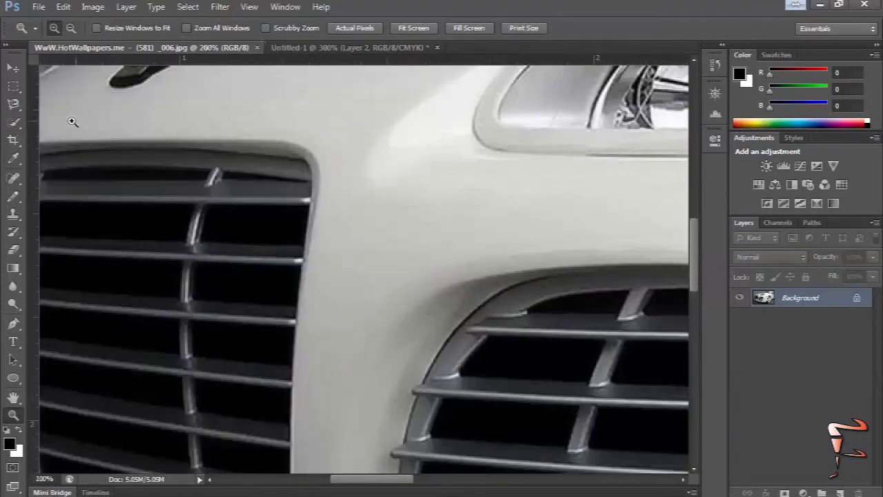
Trace a Magnetic Lasso outline around the oval vent on the hood
{"action": "left_click", "coordinate": [13, 104]}
{"action": "left_click_drag", "start_coordinate": [268, 230], "coordinate": [254, 349]}
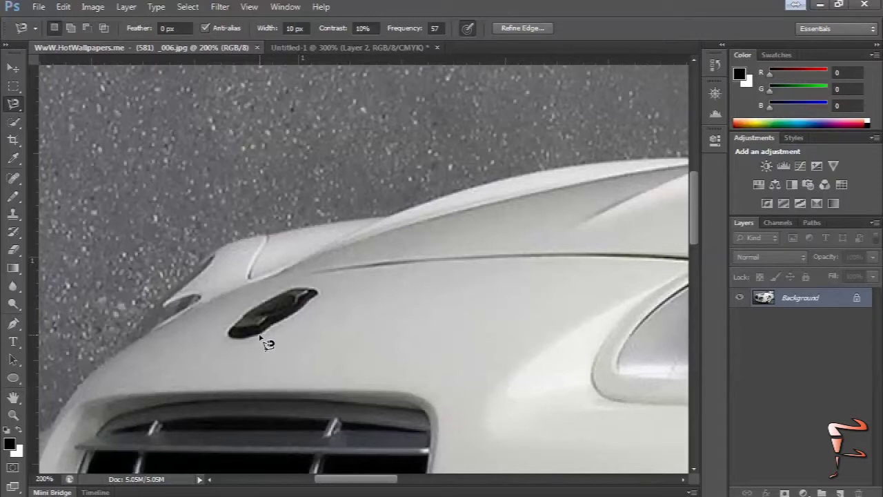
{"action": "left_click", "coordinate": [262, 336]}
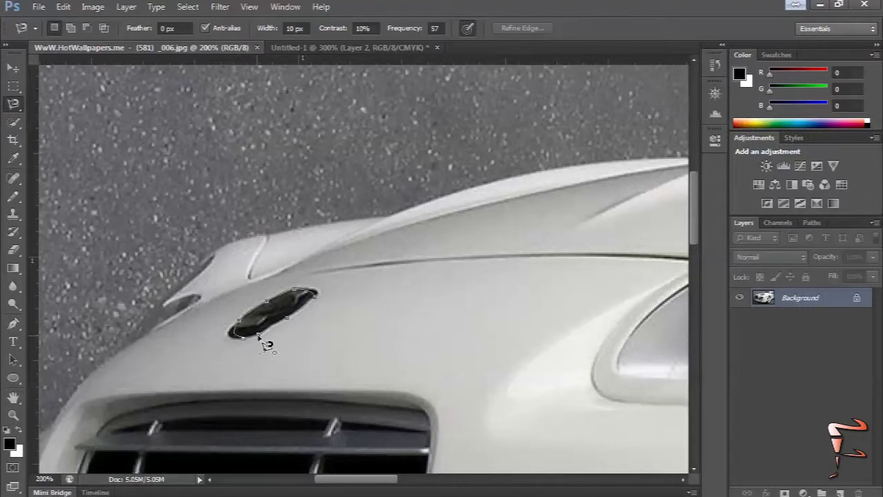
{"action": "left_click", "coordinate": [260, 336]}
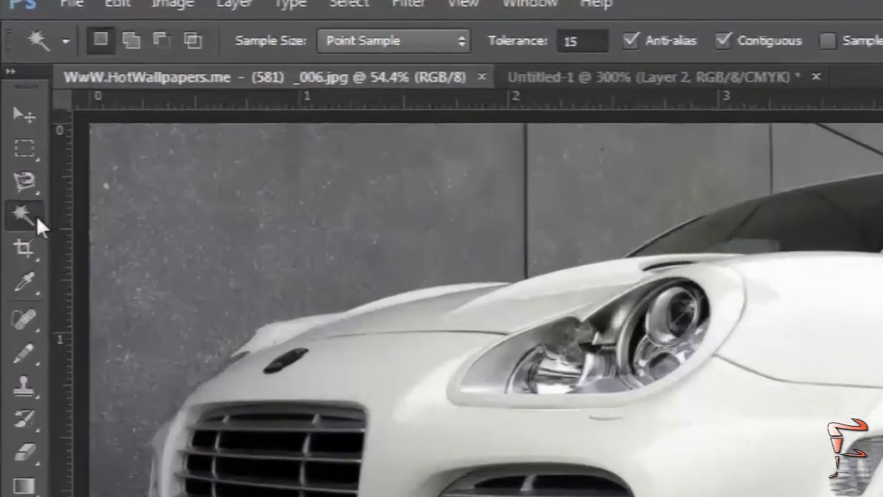
Select the Magic Wand Tool and set its Tolerance to 15
{"action": "right_click", "coordinate": [13, 122]}
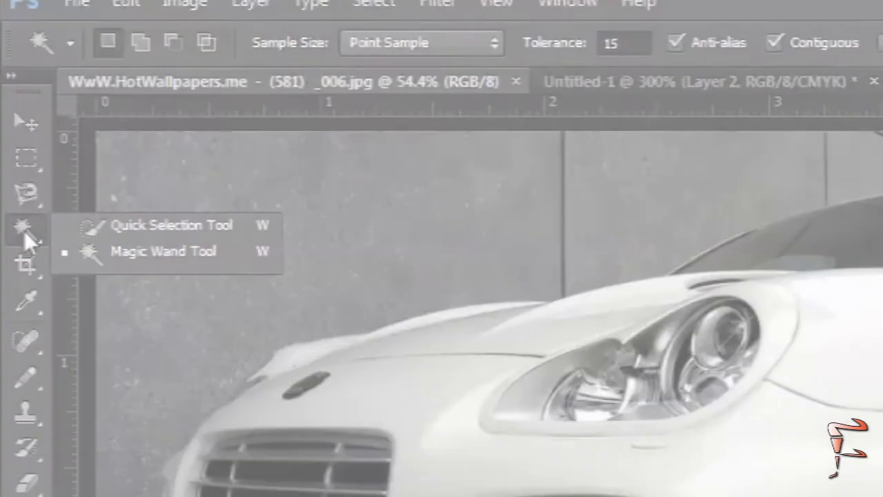
{"action": "left_click", "coordinate": [163, 251]}
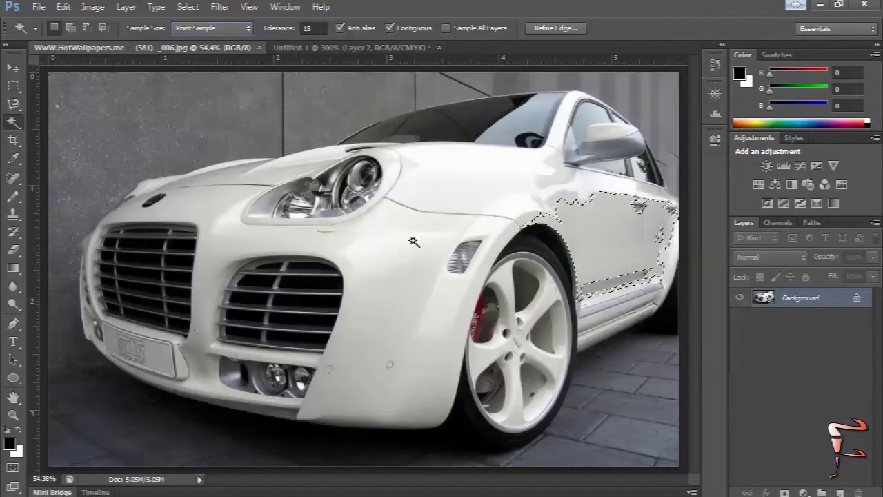
{"action": "left_click", "coordinate": [284, 30]}
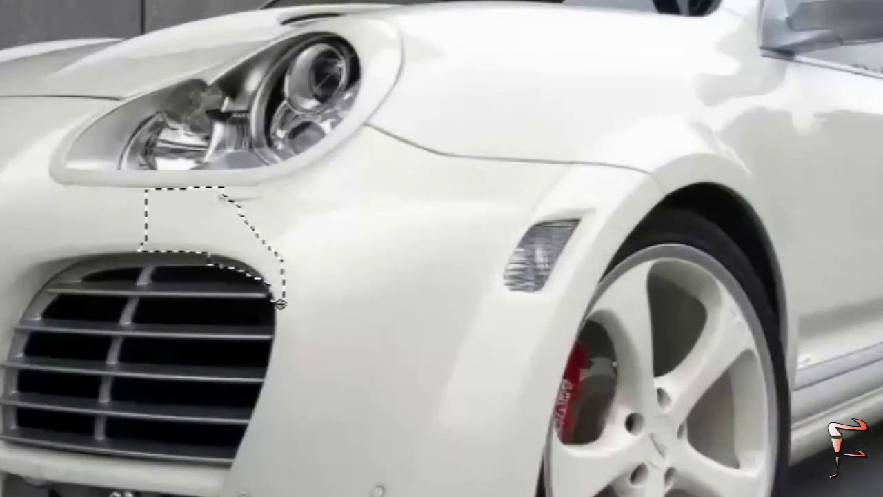
Paint a Quick Selection across the front fender, then adjust the brush hardness
{"action": "mouse_move", "coordinate": [280, 304]}
{"action": "left_mouse_down"}
{"action": "mouse_move", "coordinate": [288, 325]}
{"action": "mouse_move", "coordinate": [282, 368]}
{"action": "mouse_move", "coordinate": [270, 386]}
{"action": "mouse_move", "coordinate": [128, 334]}
{"action": "left_mouse_up"}
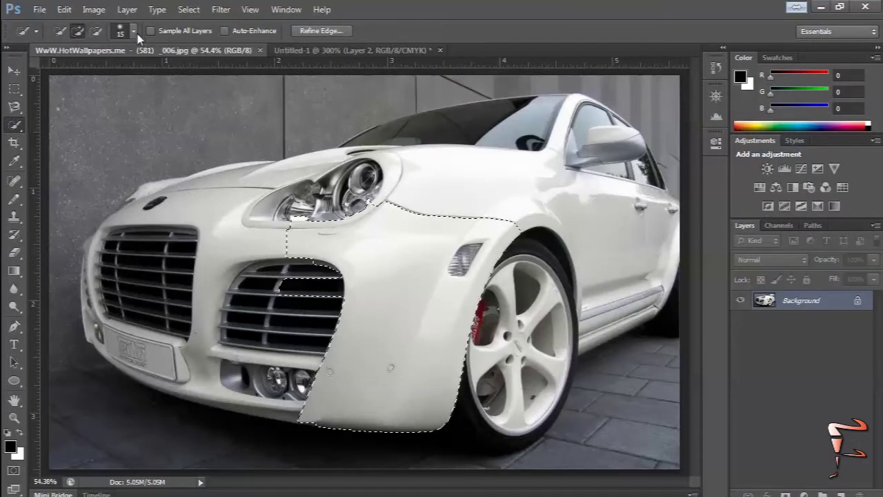
{"action": "left_click", "coordinate": [134, 31]}
{"action": "left_click_drag", "start_coordinate": [122, 100], "coordinate": [74, 105]}
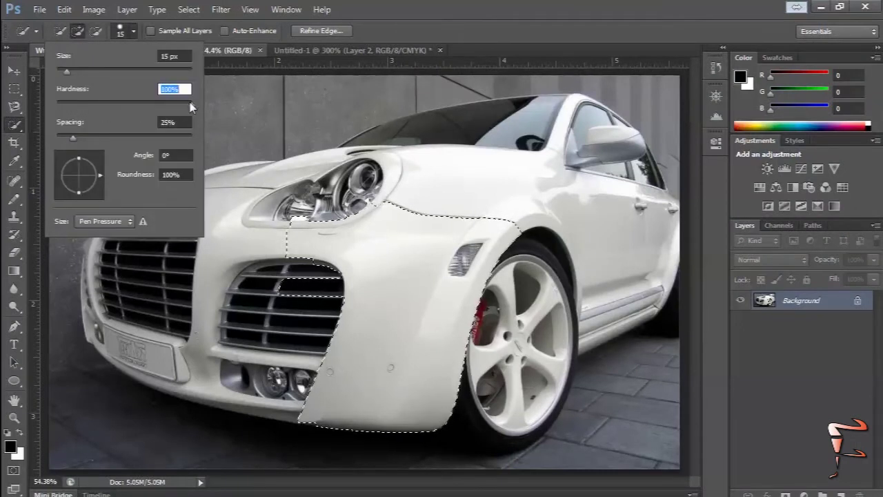